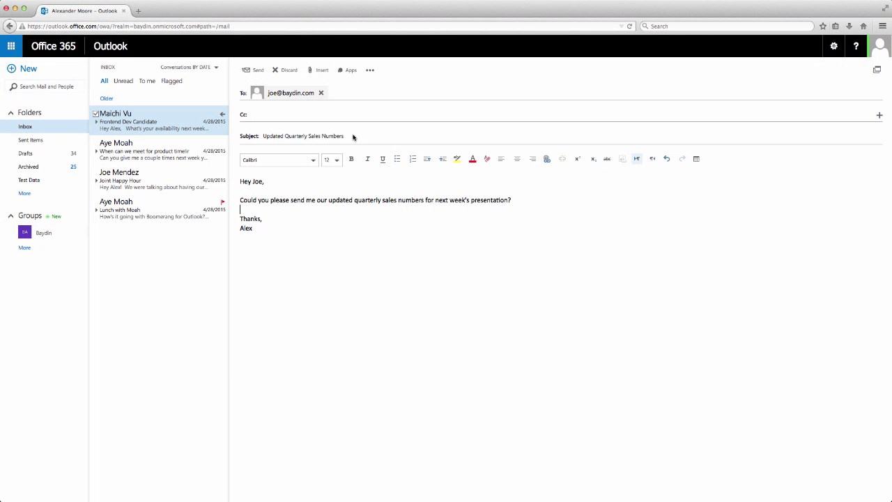
Open the Boomerang Demo add-in for the sales numbers email and enable a reminder in 7 days if there is no reply.
{"action": "left_click", "coordinate": [349, 70]}
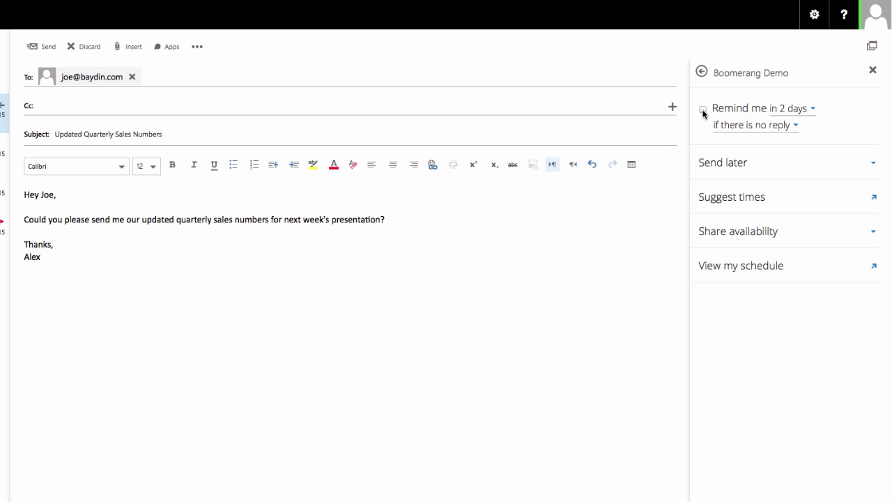
{"action": "left_click", "coordinate": [703, 110]}
{"action": "left_click", "coordinate": [782, 110]}
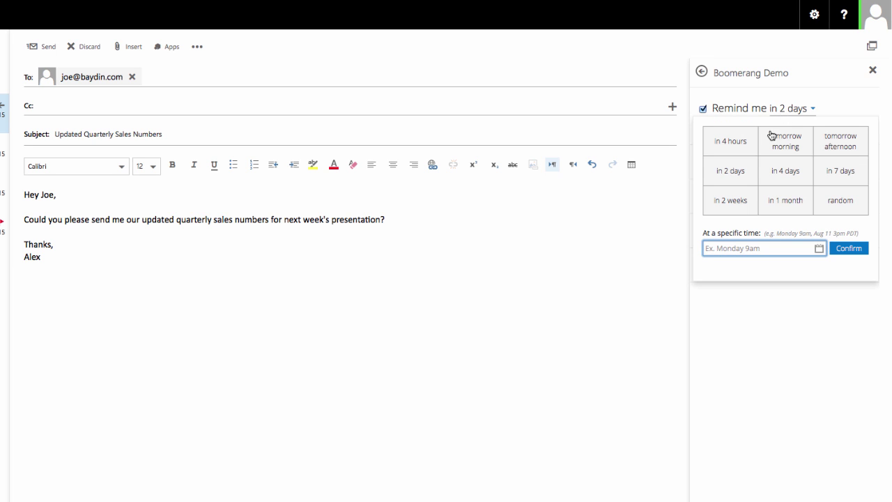
{"action": "left_click", "coordinate": [838, 175]}
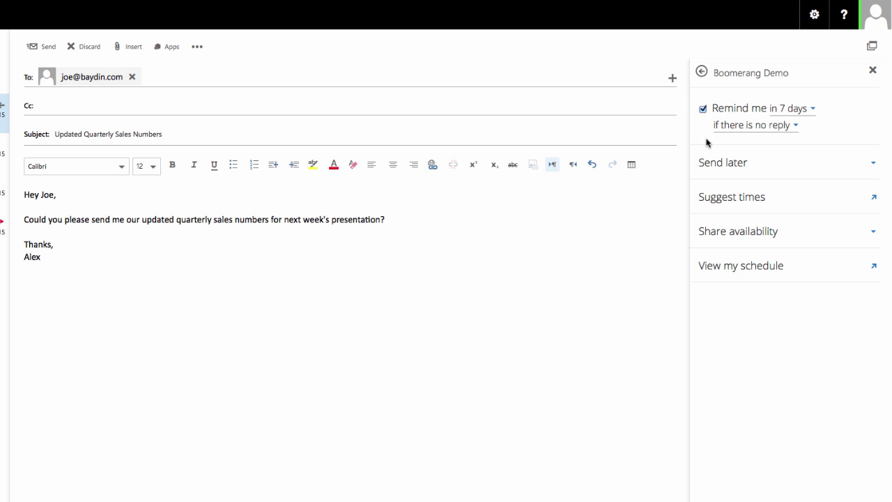
Schedule the quarterly sales numbers email to be sent later, at the specific time Monday 7:30am.
{"action": "left_click", "coordinate": [728, 164]}
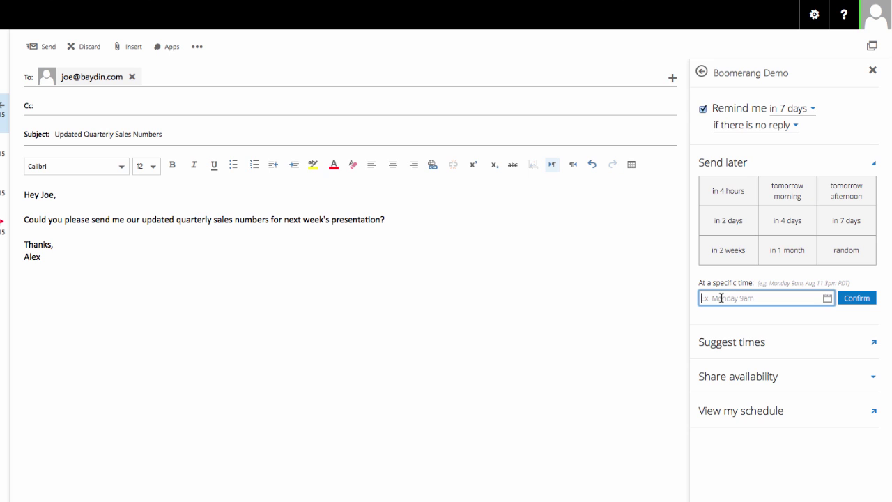
{"action": "type", "text": "M"}
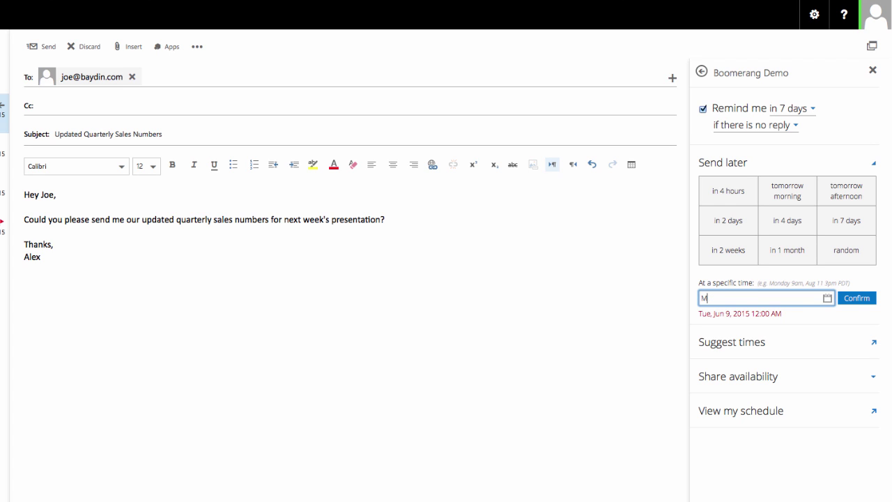
{"action": "type", "text": "onday 7:30am"}
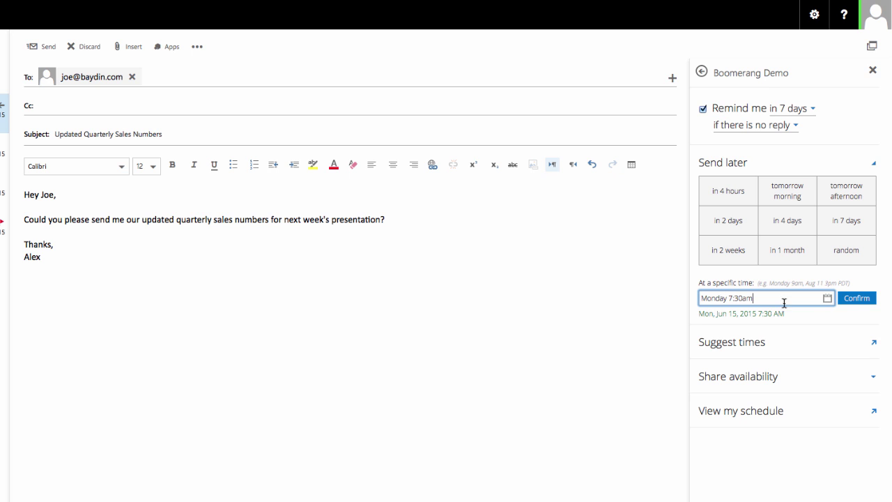
{"action": "left_click", "coordinate": [862, 304]}
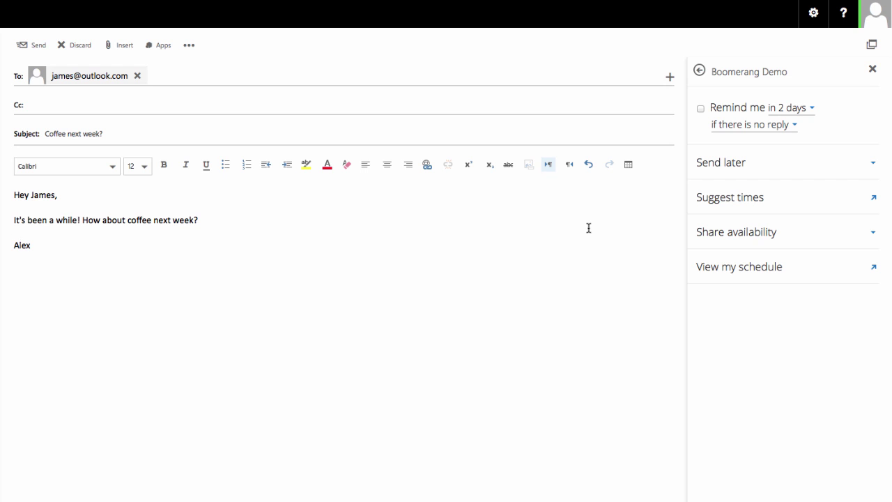
Start suggesting meeting times for the "Coffee next week?" email and set the meeting location to Starbucks.
{"action": "left_click", "coordinate": [722, 197]}
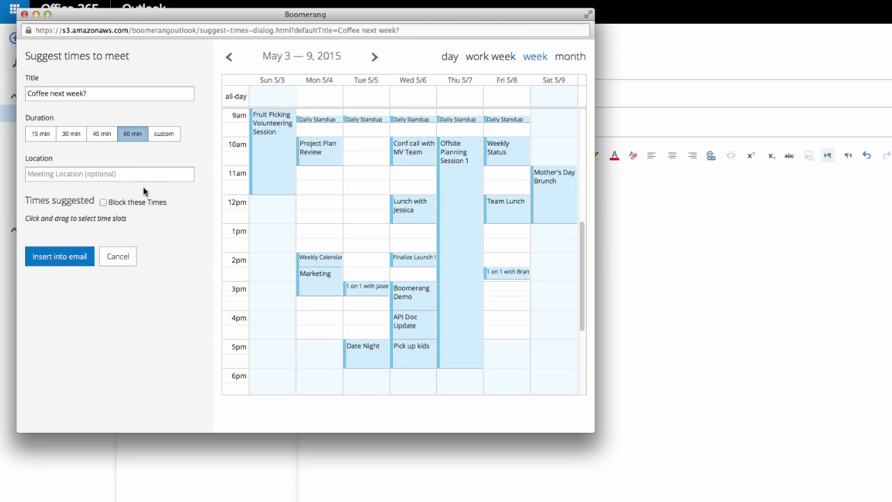
{"action": "left_click", "coordinate": [126, 175]}
{"action": "type", "text": "S"}
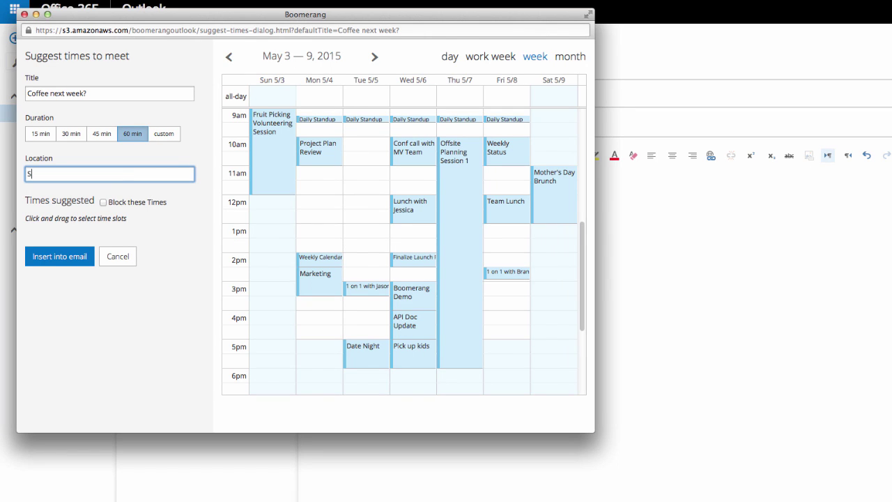
{"action": "type", "text": "tarbucks"}
Suggest coffee slots on Mon 5/4 at 4 pm, Tue 5/5 at 10 am and 2 pm, and Fri 5/8 at 3 pm, and insert them into the email.
{"action": "left_click", "coordinate": [312, 317]}
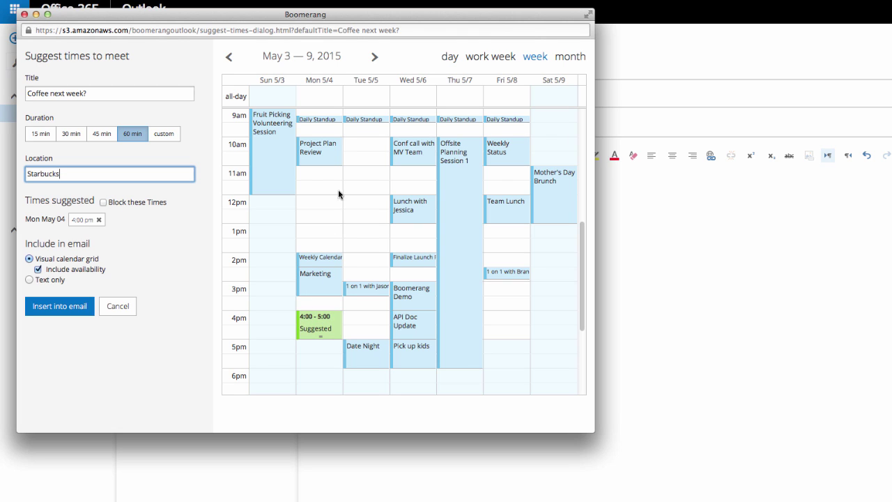
{"action": "left_click", "coordinate": [357, 143]}
{"action": "left_click", "coordinate": [359, 258]}
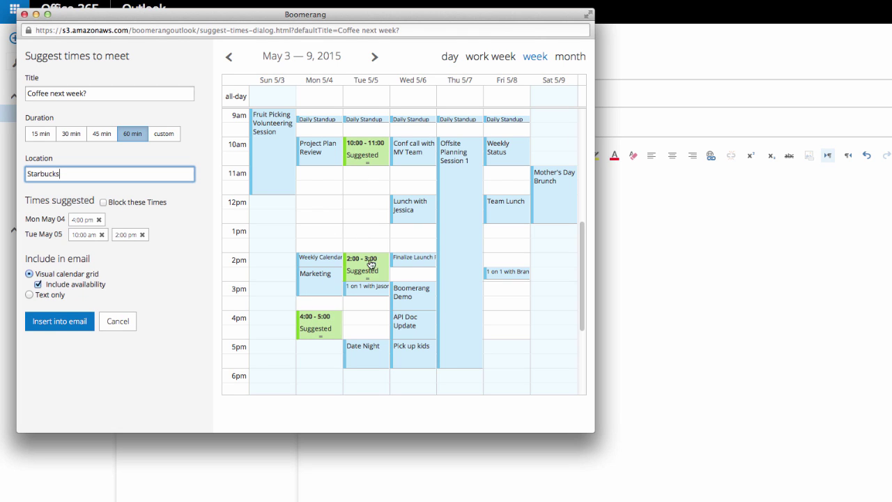
{"action": "left_click", "coordinate": [491, 286]}
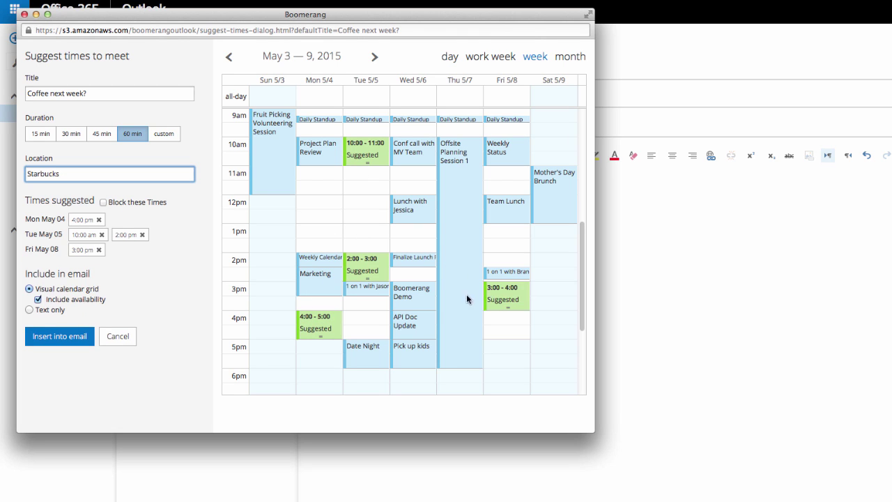
{"action": "left_click", "coordinate": [73, 336]}
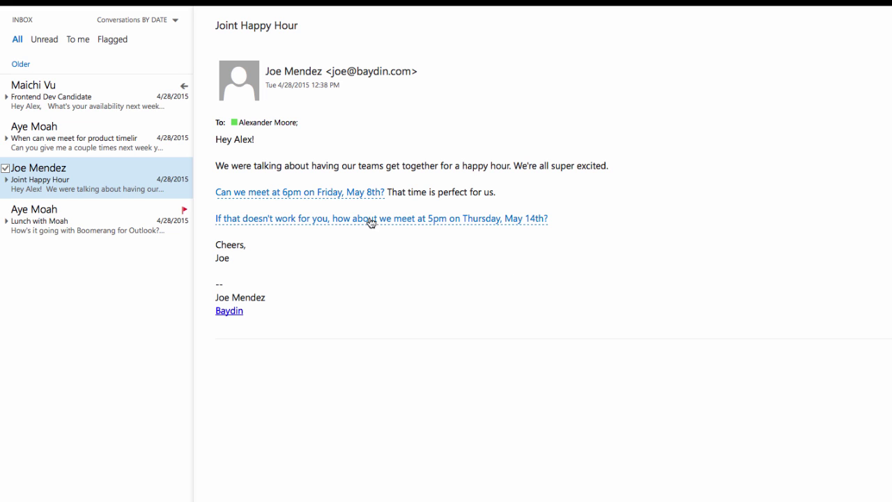
Add a Joint Happy Hour calendar event from the email's proposal of 6pm on Friday, May 8th.
{"action": "left_click", "coordinate": [348, 198]}
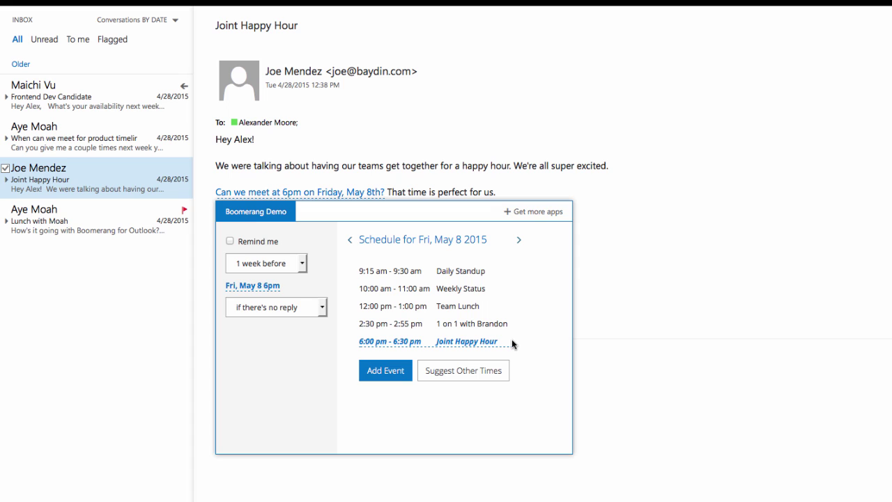
{"action": "left_click", "coordinate": [394, 372]}
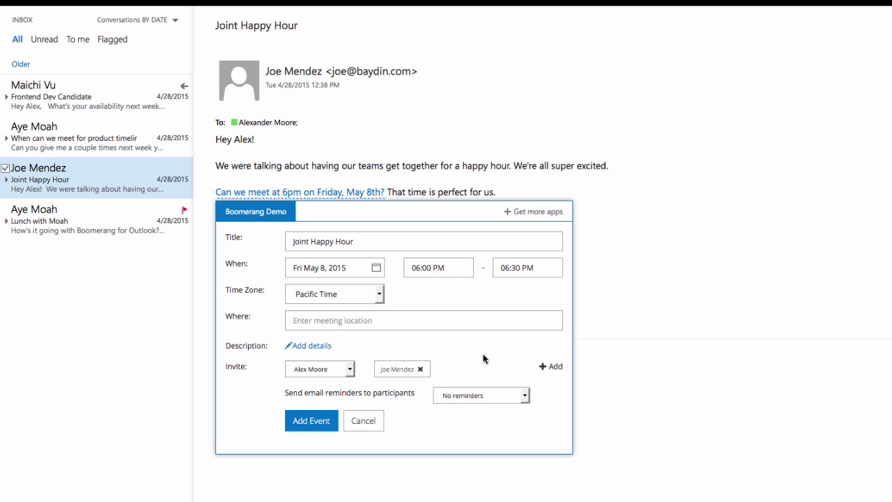
{"action": "left_click", "coordinate": [311, 422]}
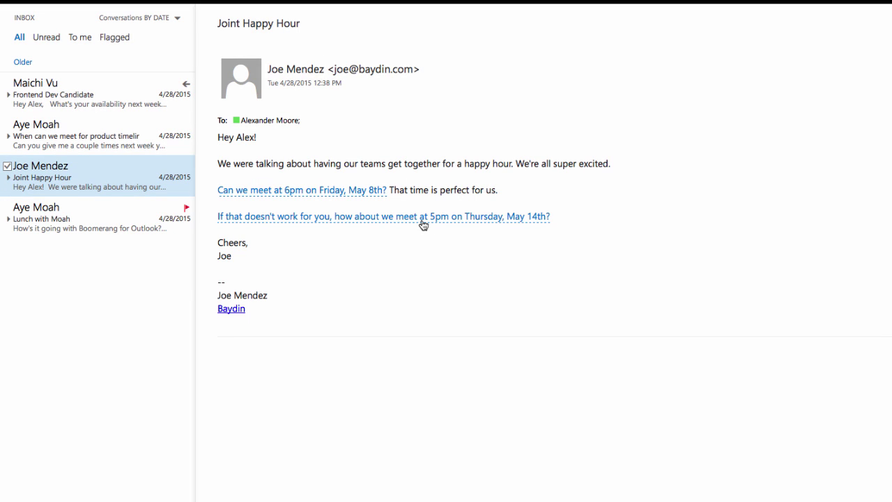
For the May 14th proposal, insert alternative times into a reply: Mon 5/11 4 pm, Tue 5/12 10 am and 2 pm, Fri 5/15 3 pm.
{"action": "left_click", "coordinate": [422, 218]}
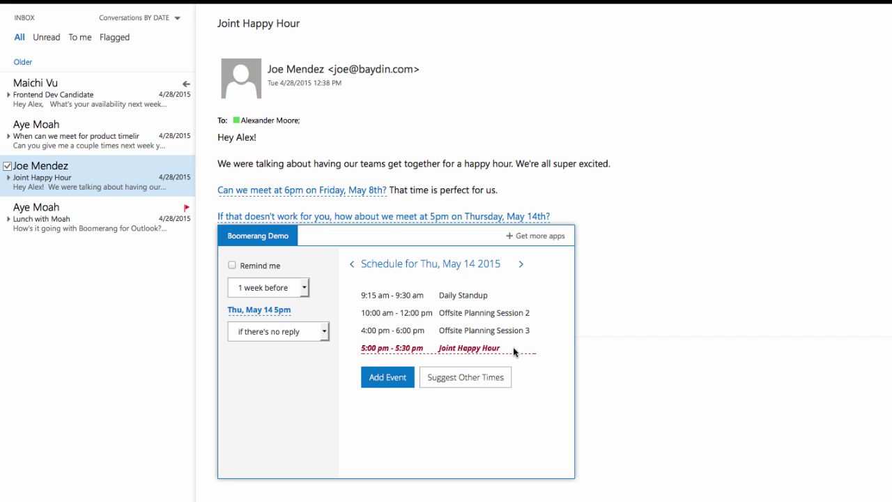
{"action": "left_click", "coordinate": [468, 377]}
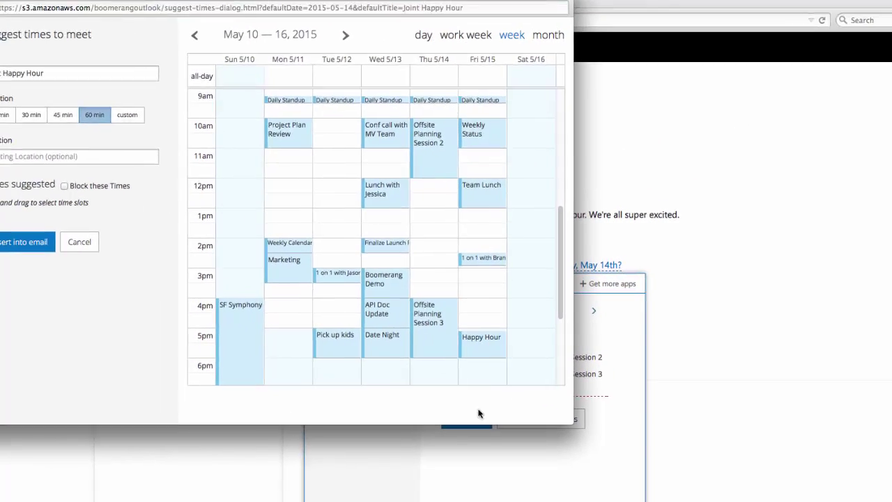
{"action": "left_click", "coordinate": [307, 317]}
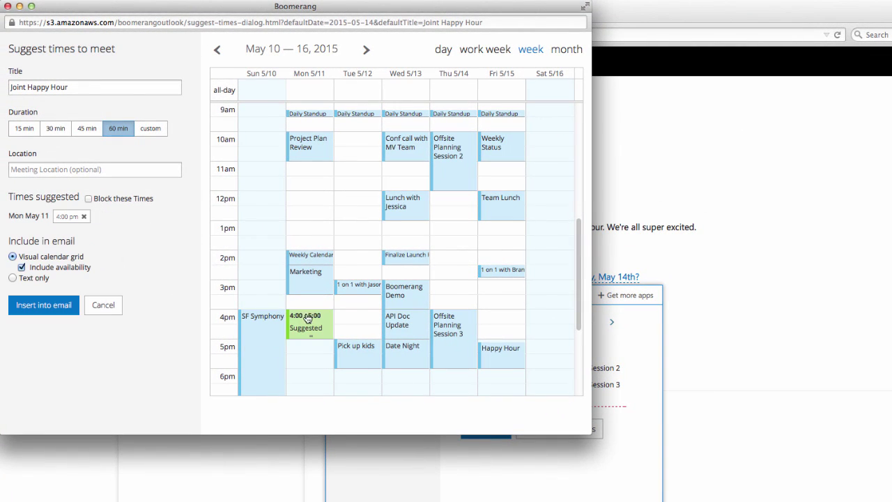
{"action": "left_click", "coordinate": [367, 138]}
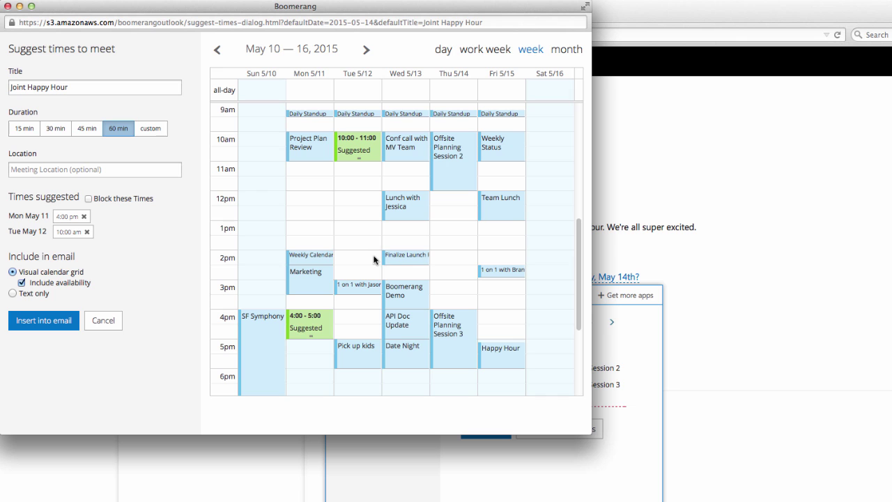
{"action": "left_click", "coordinate": [374, 260]}
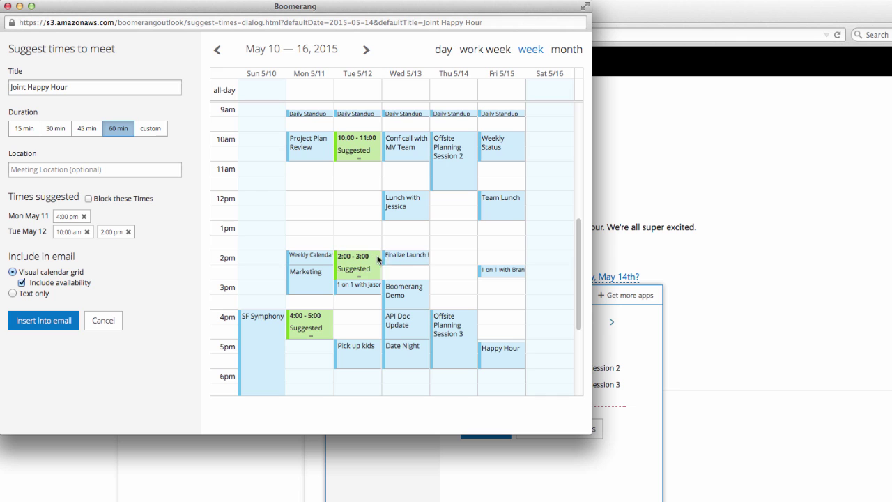
{"action": "left_click", "coordinate": [498, 287]}
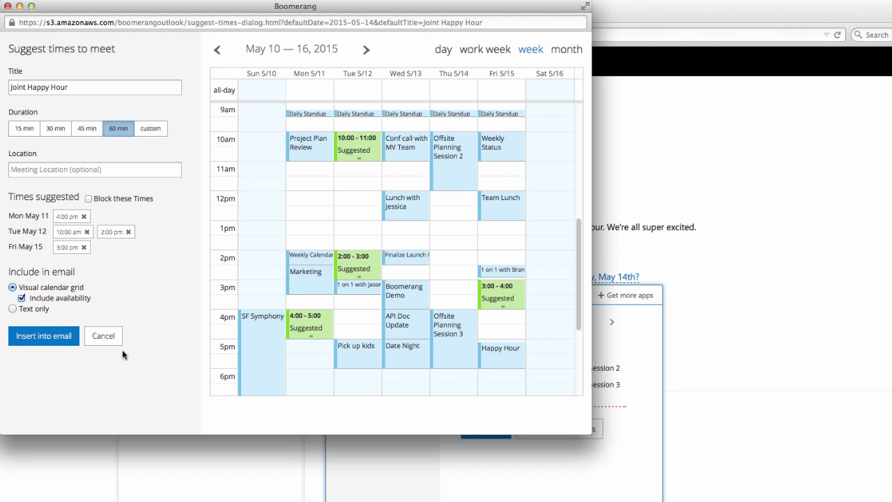
{"action": "left_click", "coordinate": [53, 338]}
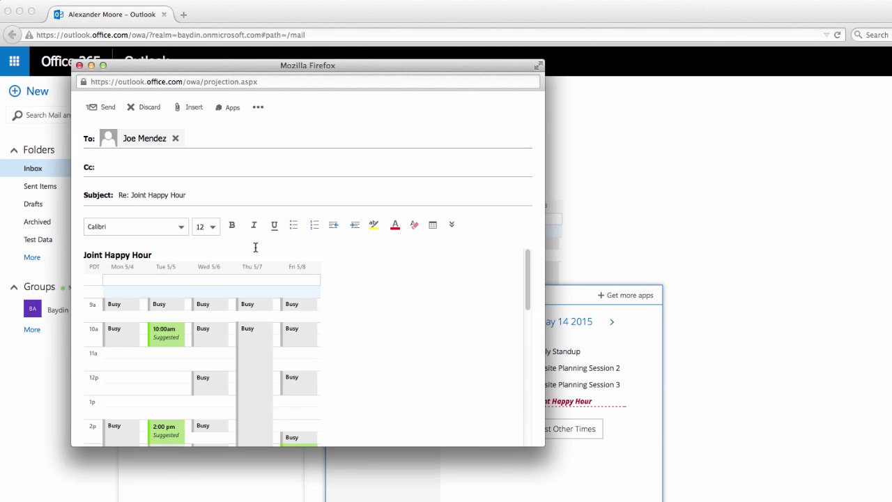
{"action": "scroll", "coordinate": [393, 339], "scroll_direction": "down", "scroll_amount": 1}
{"action": "scroll", "coordinate": [392, 339], "scroll_direction": "down", "scroll_amount": 5}
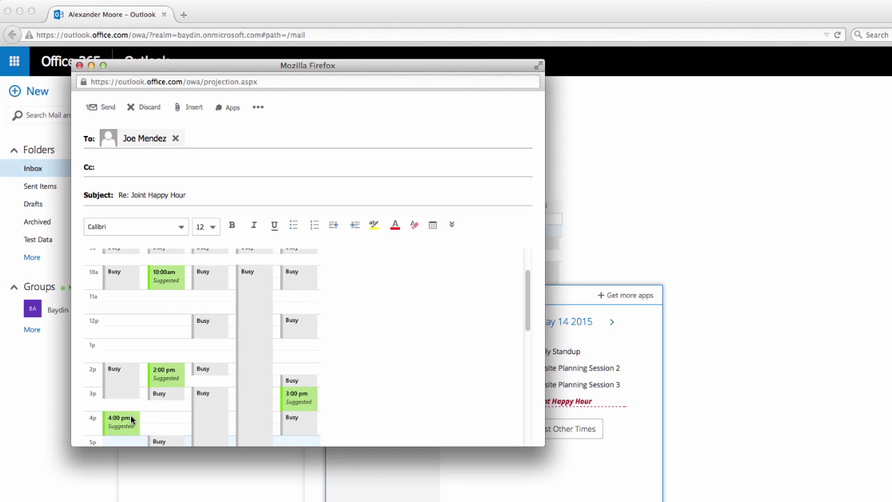
{"action": "scroll", "coordinate": [133, 418], "scroll_direction": "down", "scroll_amount": 1}
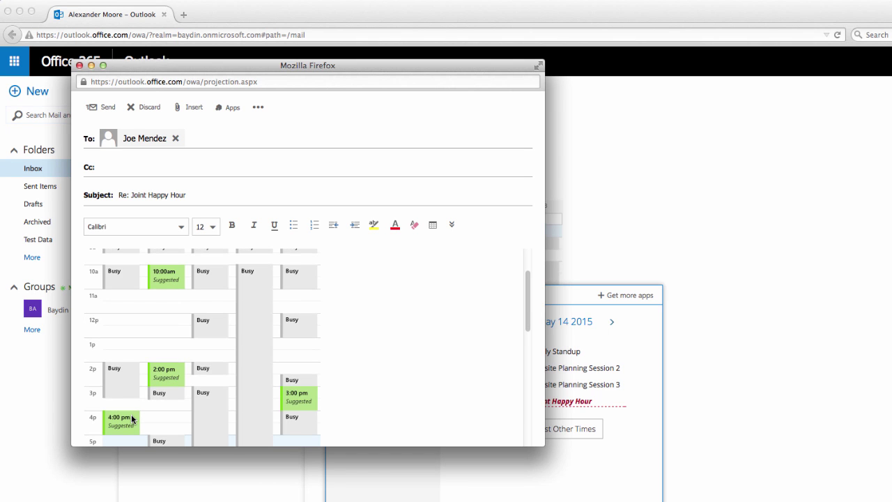